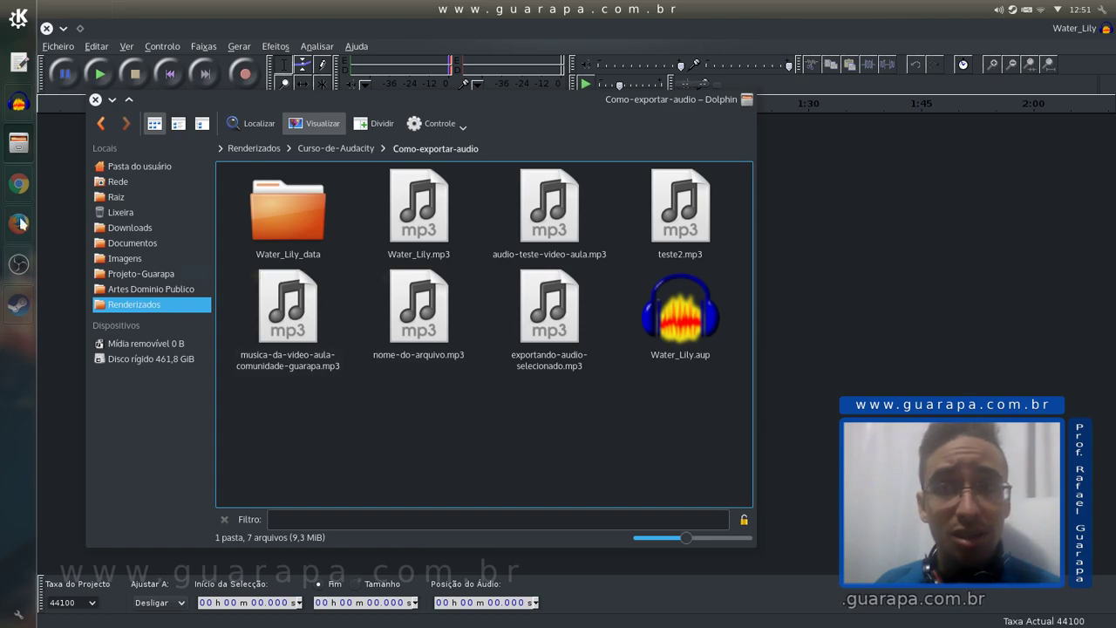
- Import Water_Lily.mp3 from the Como-exportar-audio folder into the empty project as a new track, and close the file manager
{"action": "left_click", "coordinate": [110, 100]}
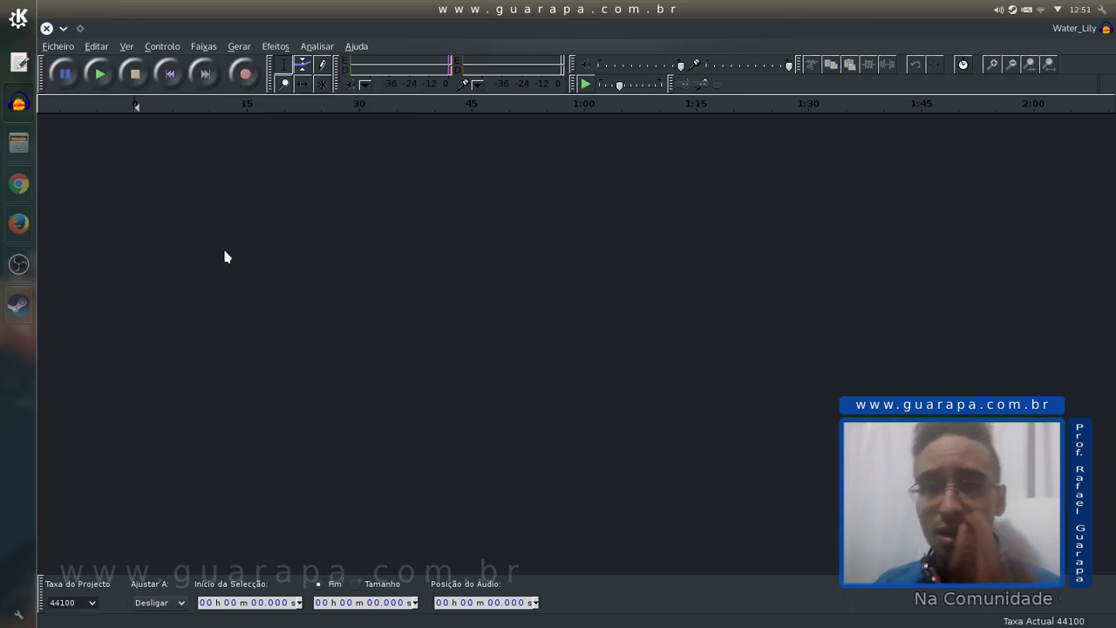
{"action": "left_click", "coordinate": [18, 142]}
{"action": "left_click", "coordinate": [419, 210]}
{"action": "left_click_drag", "start_coordinate": [448, 108], "coordinate": [439, 136]}
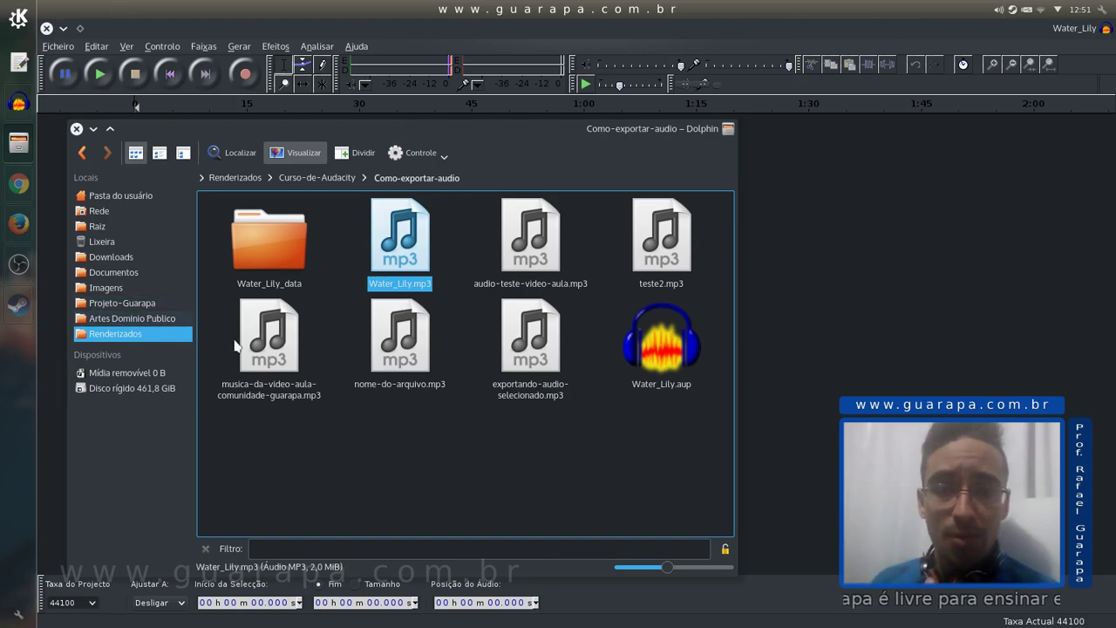
{"action": "left_click_drag", "start_coordinate": [403, 253], "coordinate": [838, 351]}
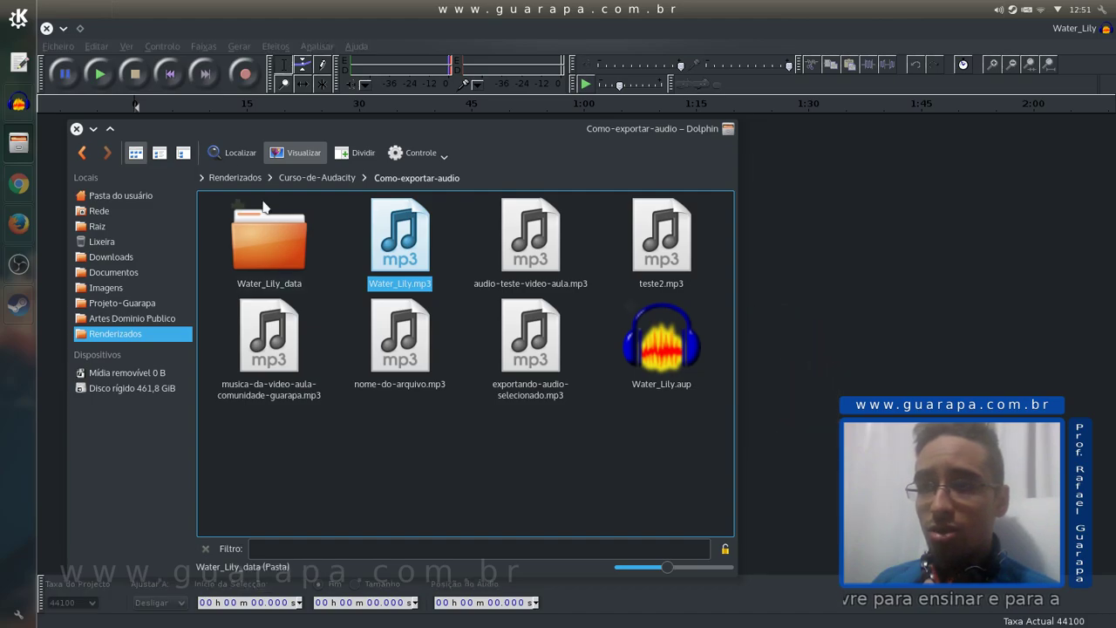
{"action": "left_click", "coordinate": [75, 129]}
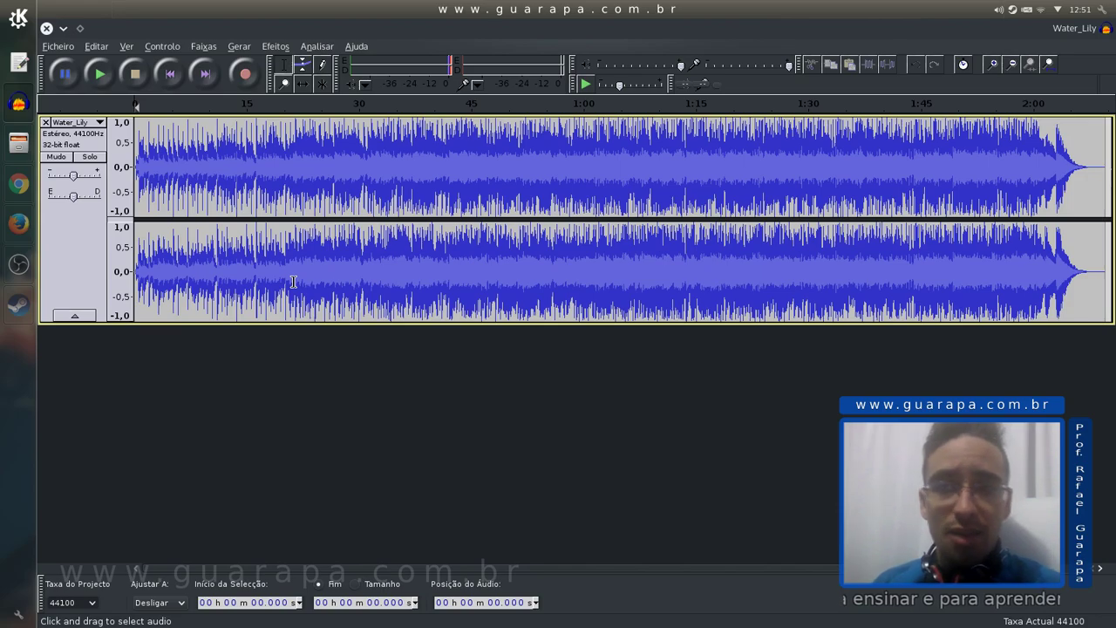
- Examine the Water_Lily waveform at several zoom levels, from the whole song to short passages
{"action": "scroll", "coordinate": [206, 234], "scroll_direction": "up", "scroll_amount": 6, "text": "ctrl"}
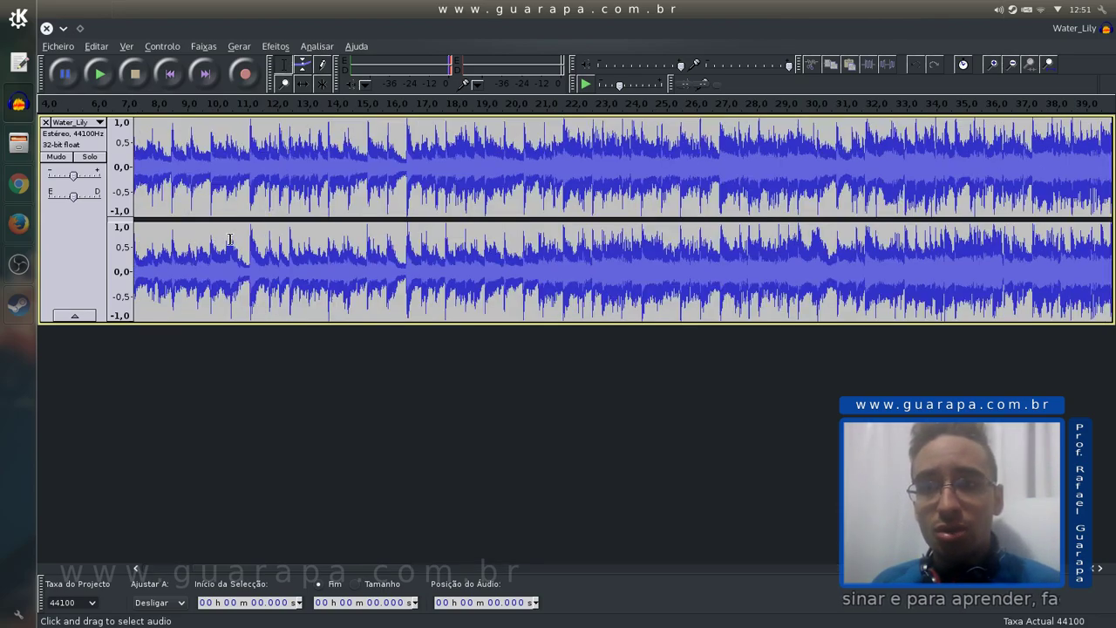
{"action": "scroll", "coordinate": [256, 233], "scroll_direction": "down", "scroll_amount": 4, "text": "ctrl"}
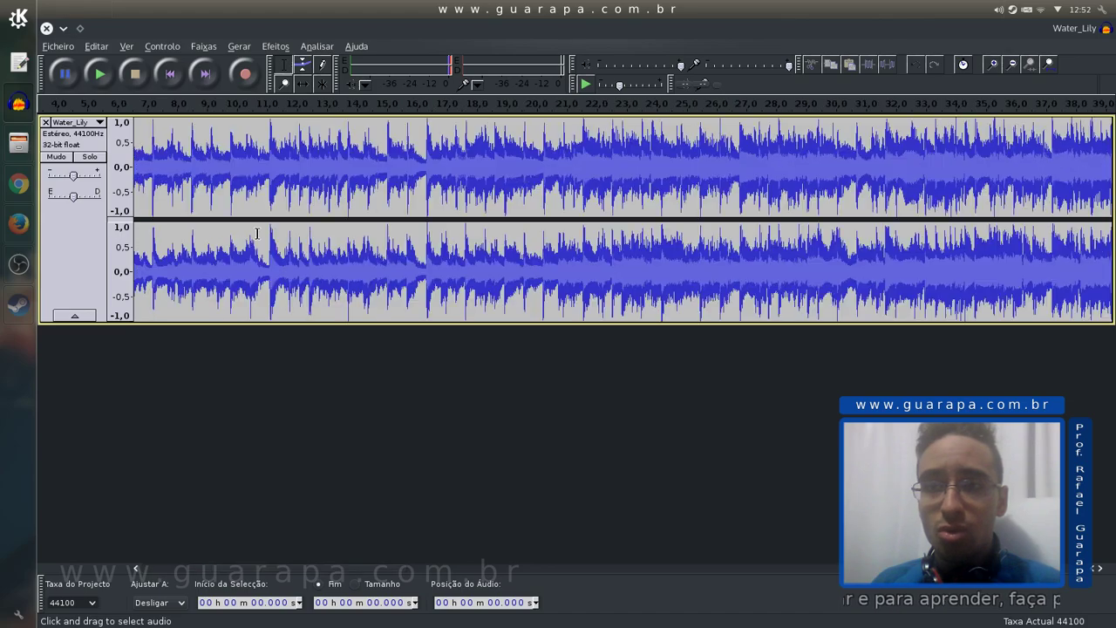
{"action": "scroll", "coordinate": [256, 234], "scroll_direction": "up", "scroll_amount": 2, "text": "ctrl"}
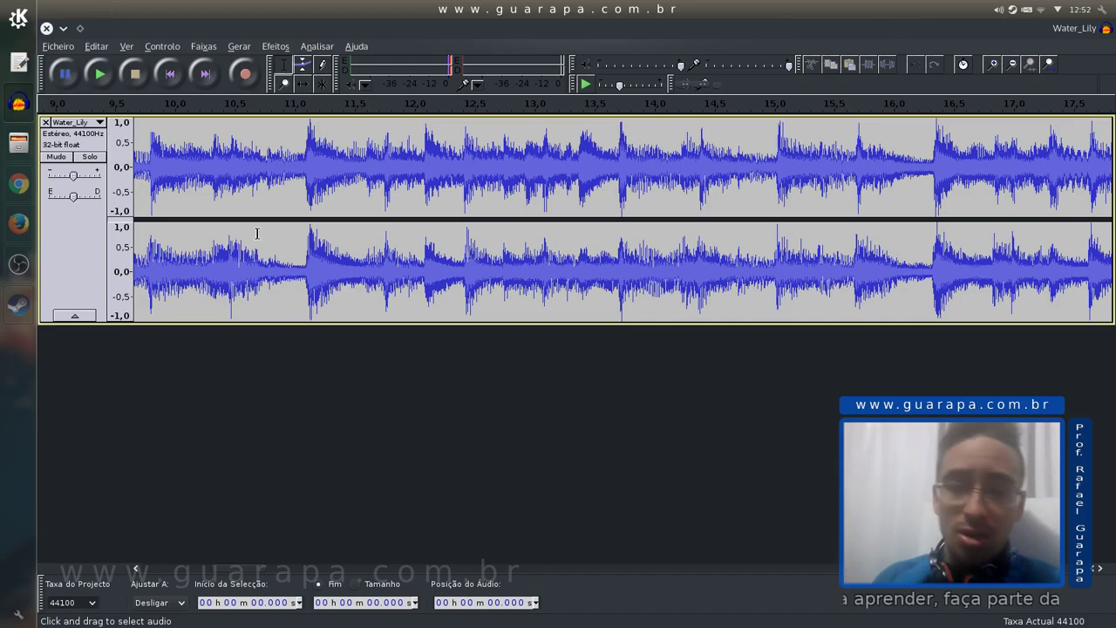
{"action": "scroll", "coordinate": [259, 228], "scroll_direction": "down", "scroll_amount": 2, "text": "ctrl"}
{"action": "scroll", "coordinate": [259, 228], "scroll_direction": "down", "scroll_amount": 2, "text": "ctrl"}
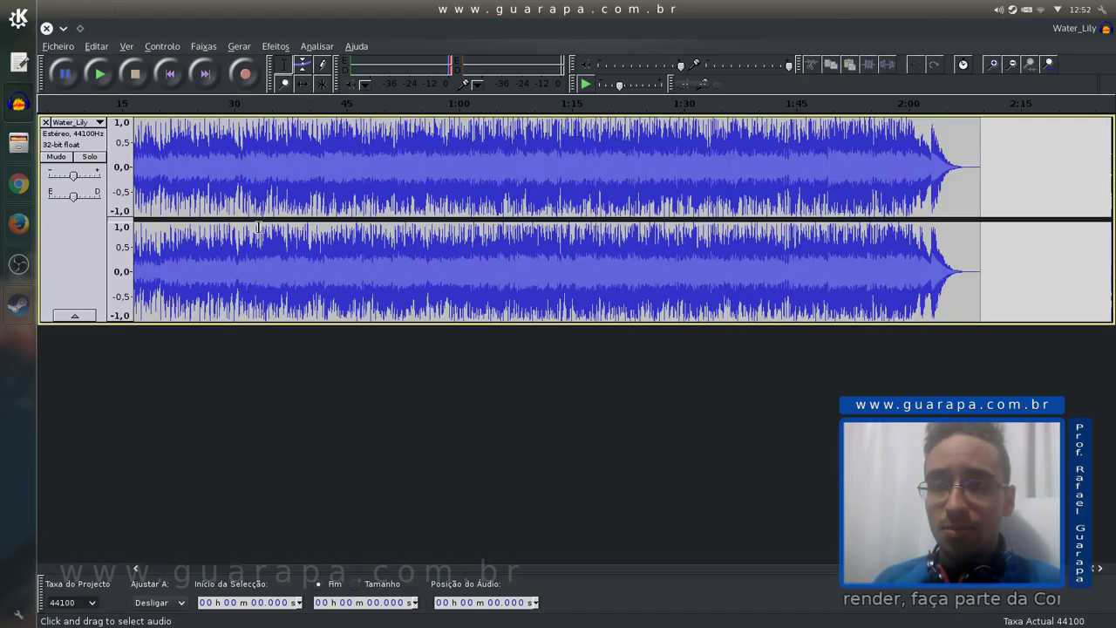
{"action": "scroll", "coordinate": [258, 228], "scroll_direction": "up", "scroll_amount": 2, "text": "ctrl"}
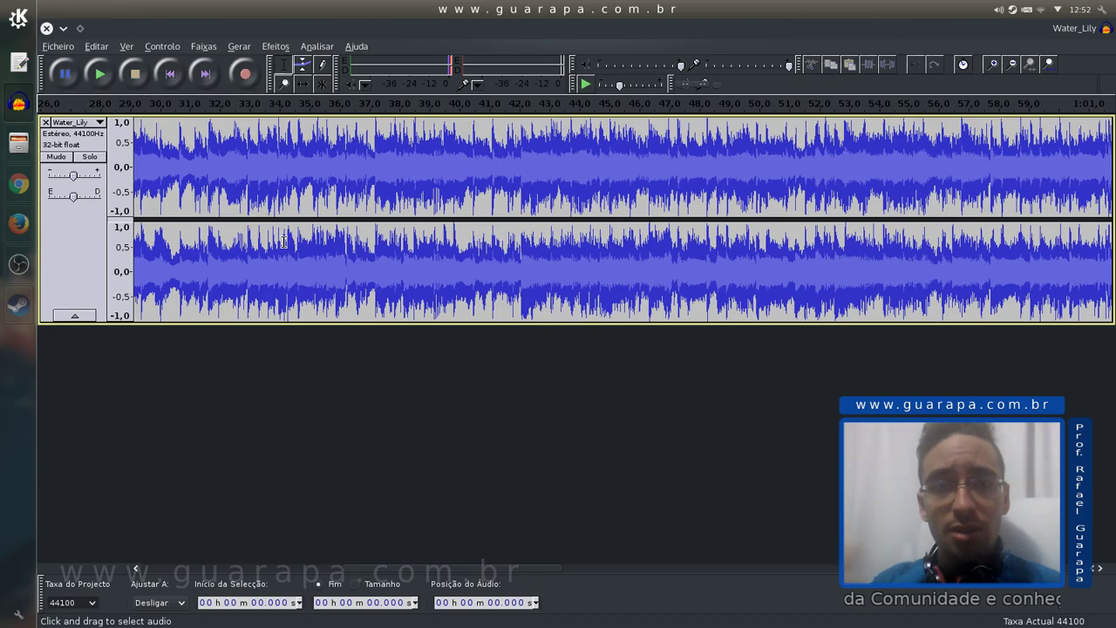
{"action": "scroll", "coordinate": [294, 279], "scroll_direction": "up", "scroll_amount": 4}
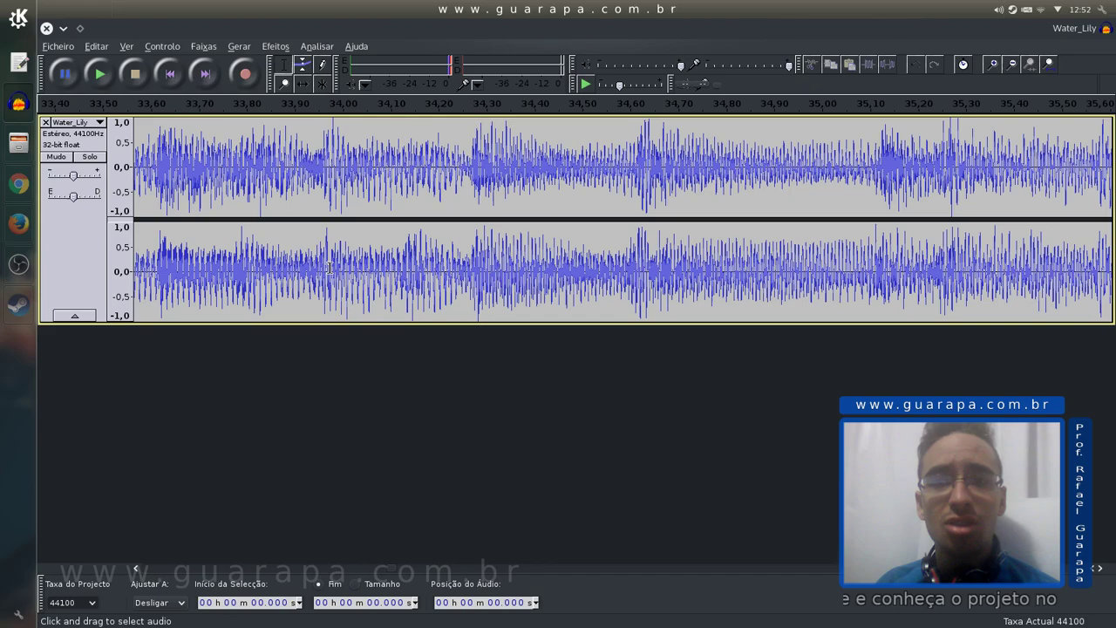
- Play a short passage of the original track from about 33.8 s and reposition the cursor near that point
{"action": "left_click", "coordinate": [259, 283]}
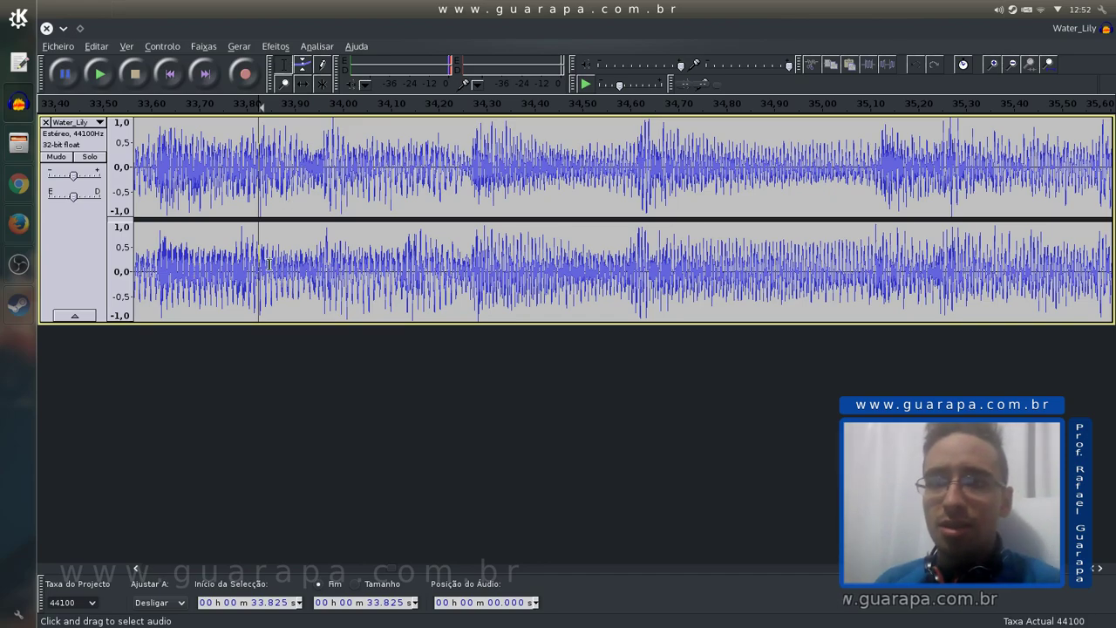
{"action": "key", "text": "space"}
{"action": "key", "text": "space"}
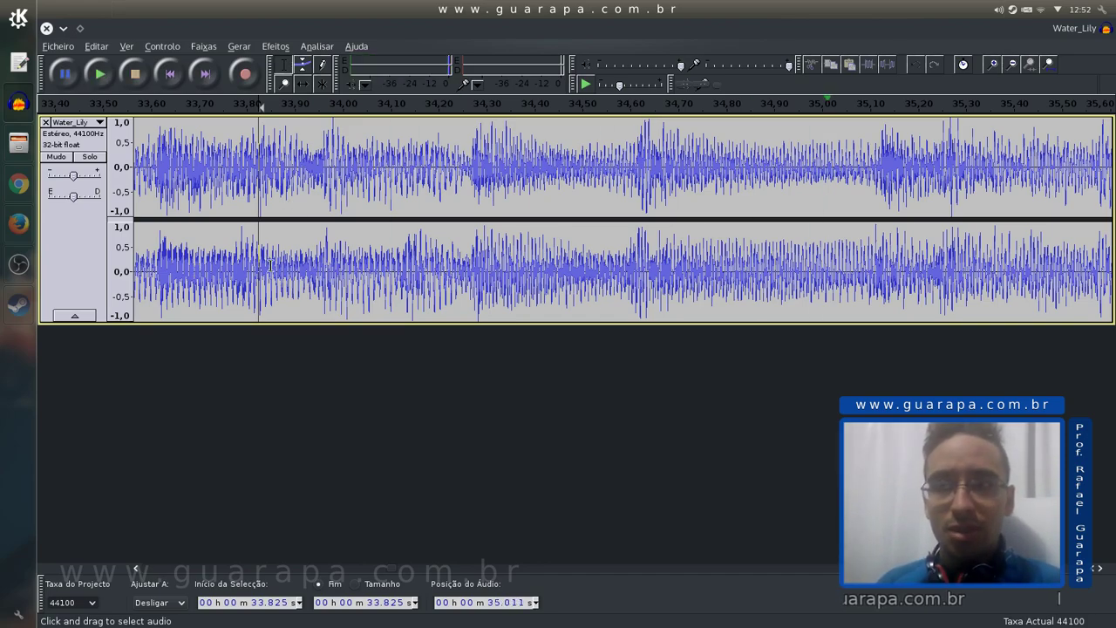
{"action": "scroll", "coordinate": [271, 266], "scroll_direction": "down", "scroll_amount": 1}
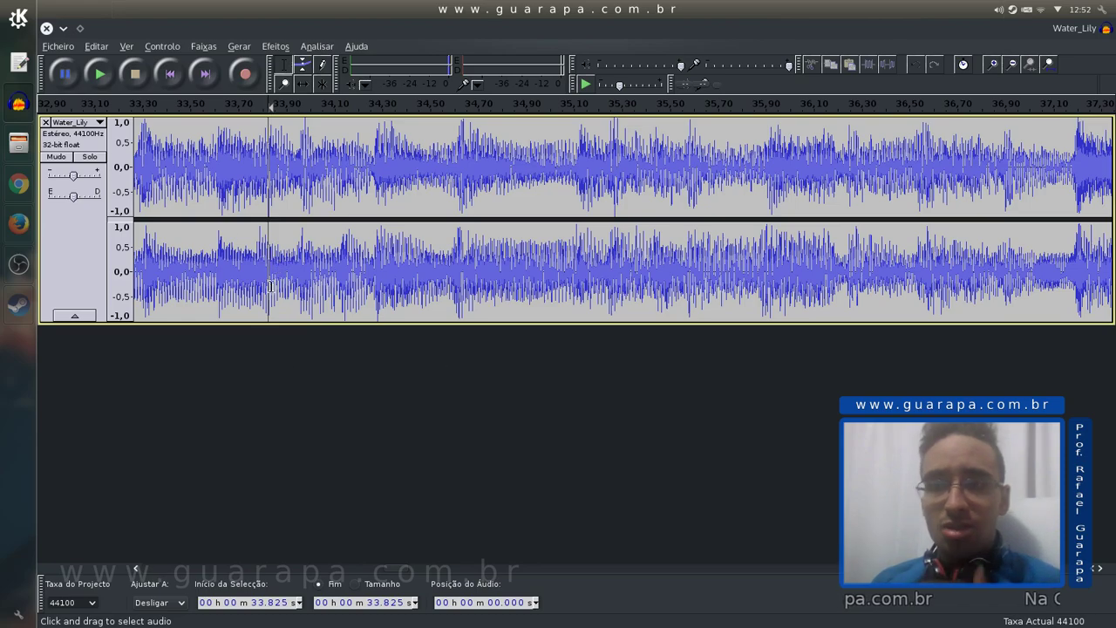
{"action": "left_click", "coordinate": [255, 259]}
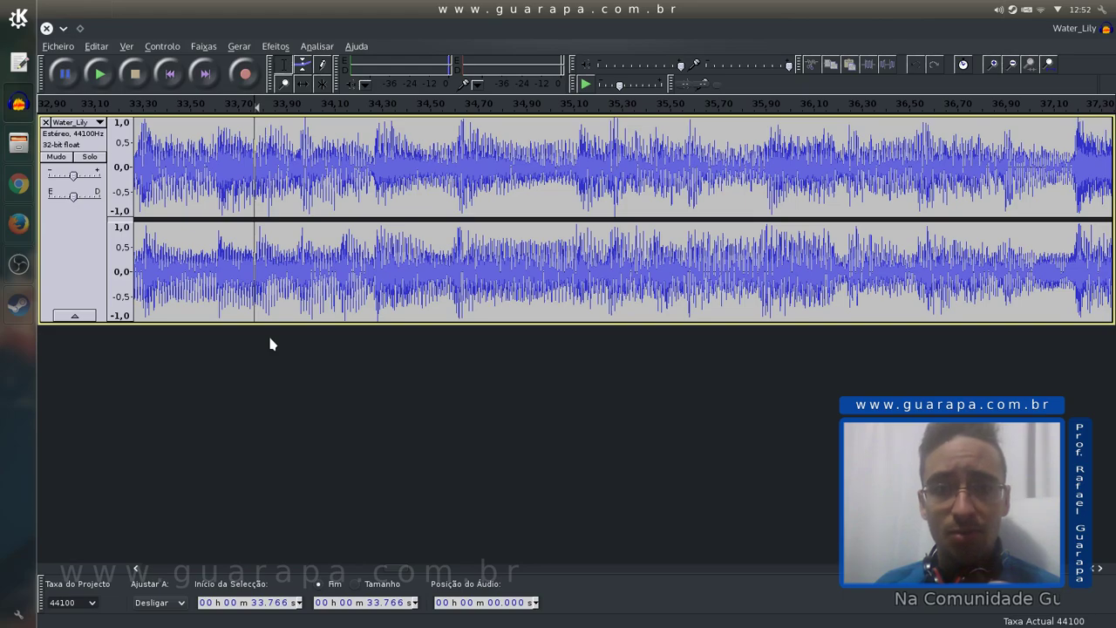
- Open the Amplify effect for the whole track and try gains of 17.8, -19.2 and 12.6 dB
{"action": "left_click", "coordinate": [278, 47]}
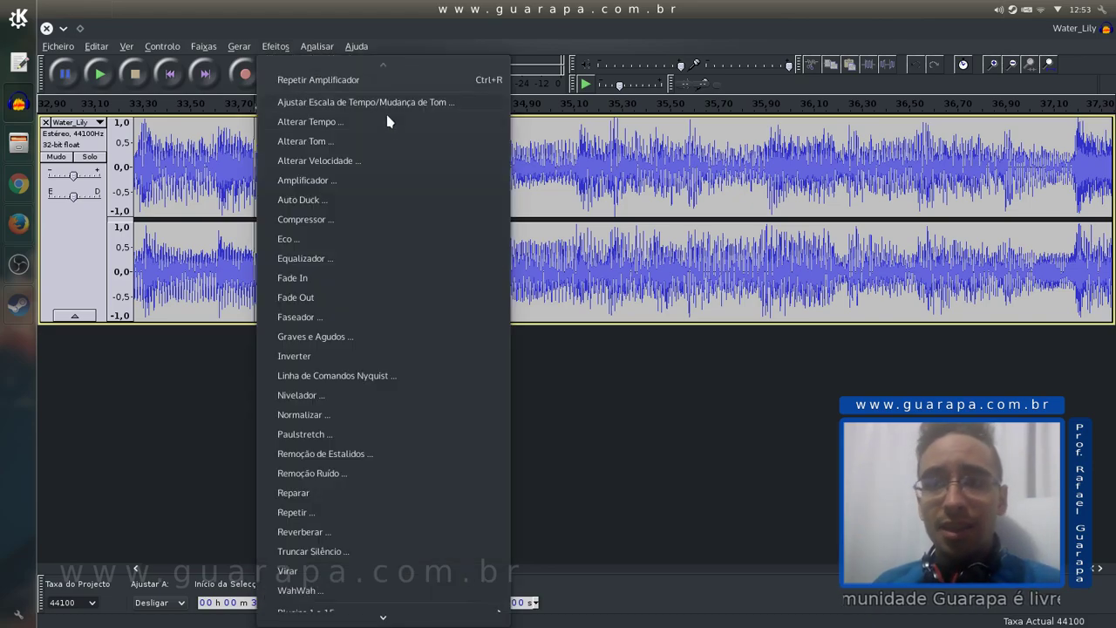
{"action": "left_click", "coordinate": [313, 183]}
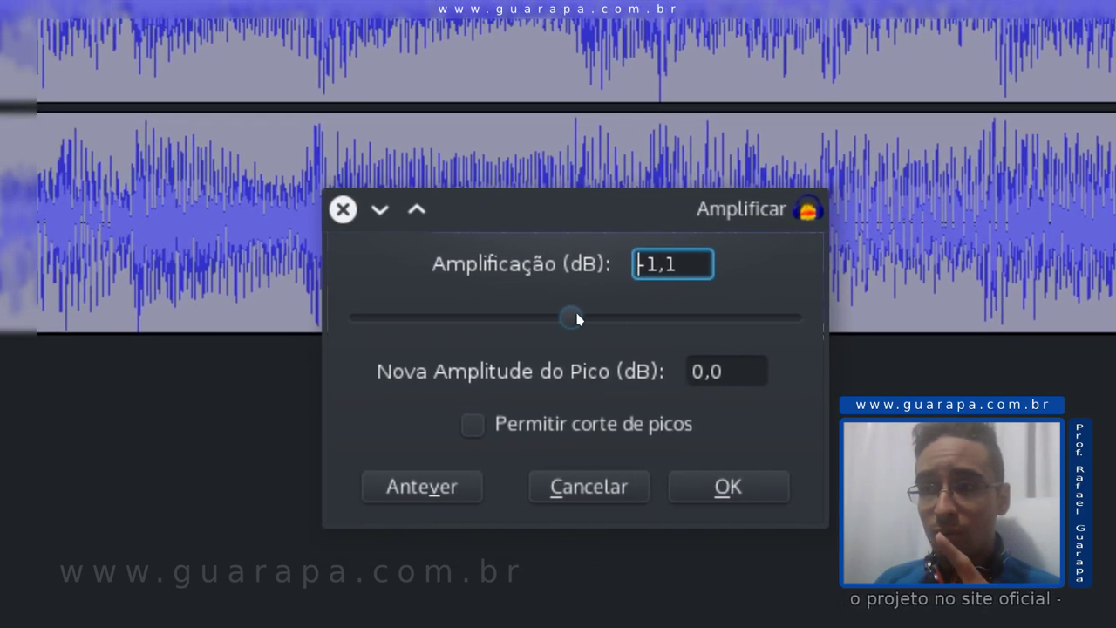
{"action": "left_click_drag", "start_coordinate": [542, 339], "coordinate": [615, 322]}
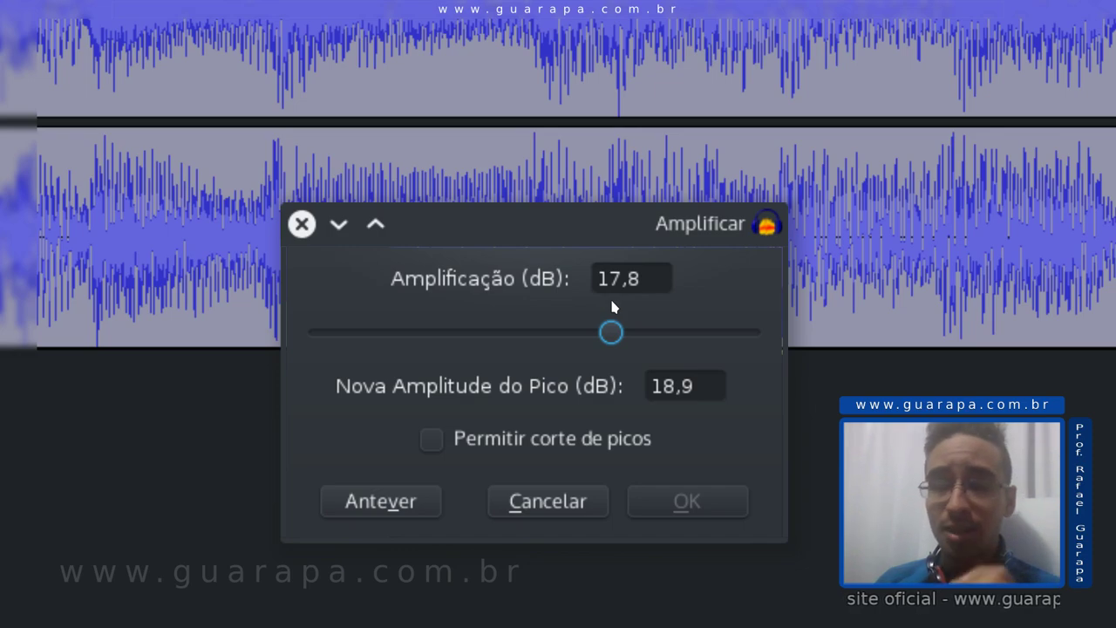
{"action": "left_click_drag", "start_coordinate": [611, 333], "coordinate": [504, 318]}
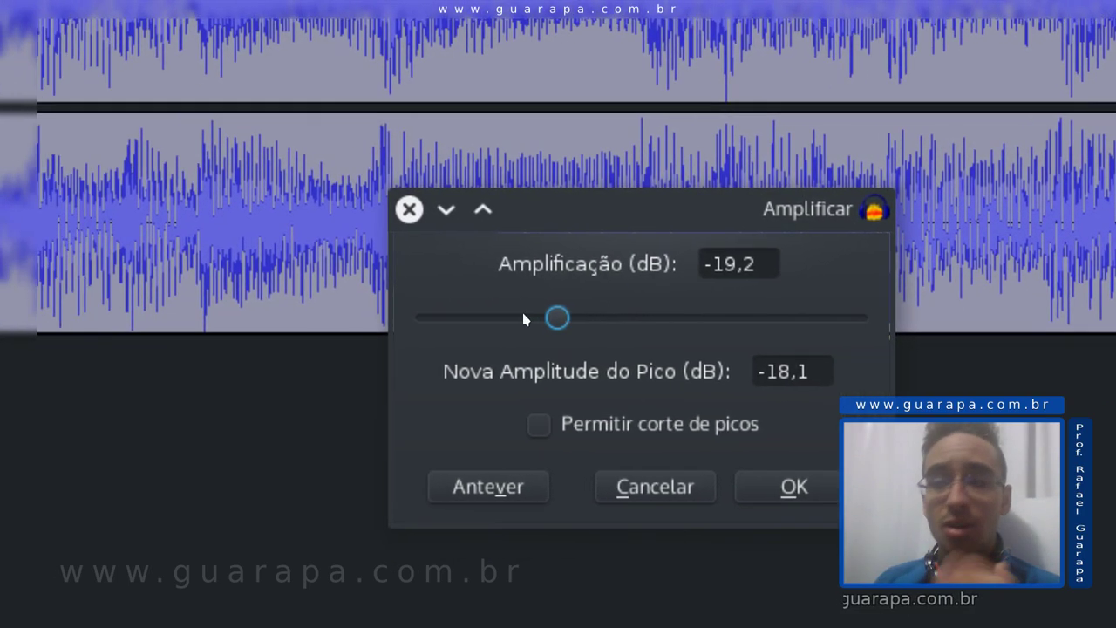
{"action": "left_click_drag", "start_coordinate": [504, 319], "coordinate": [624, 345]}
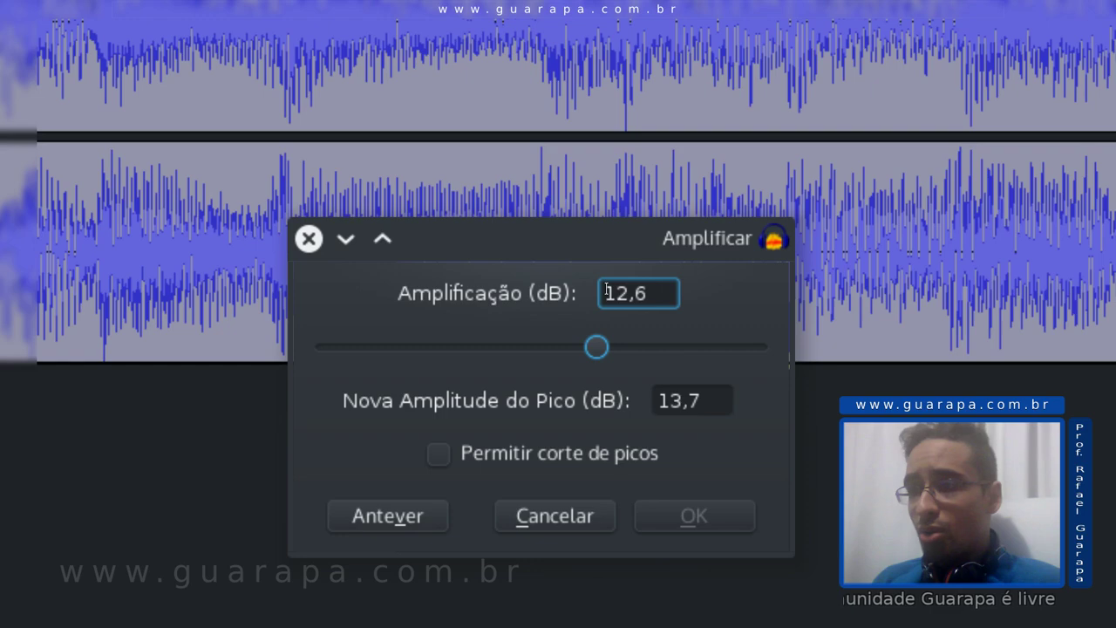
- Set the amplification to 15 dB, allow peak clipping and apply it to the whole track
{"action": "left_click", "coordinate": [667, 298]}
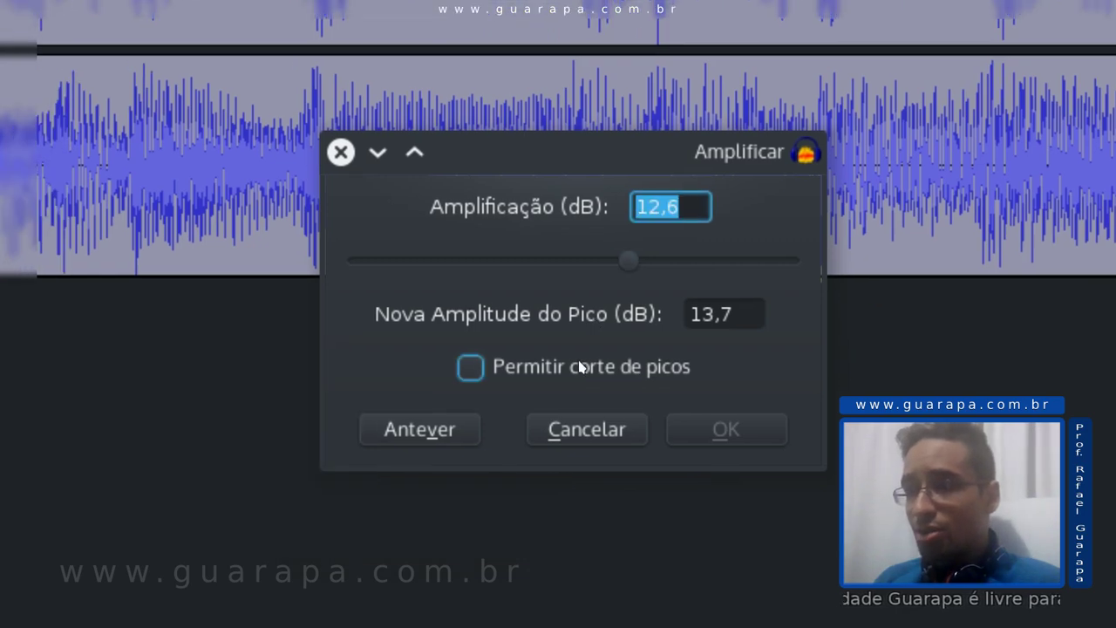
{"action": "type", "text": "15"}
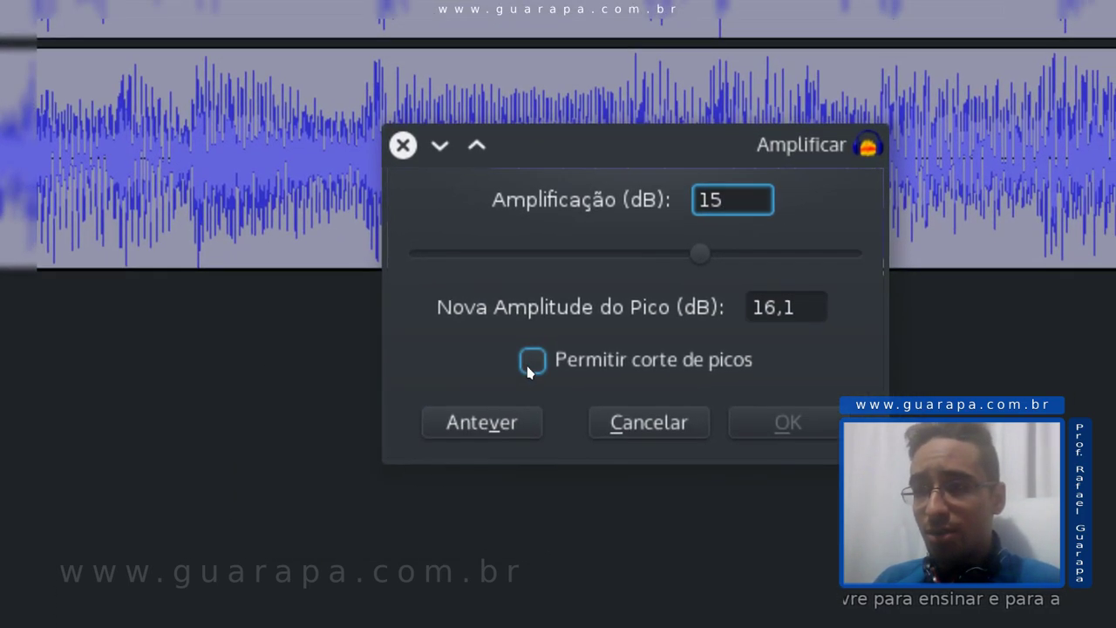
{"action": "left_click", "coordinate": [530, 365]}
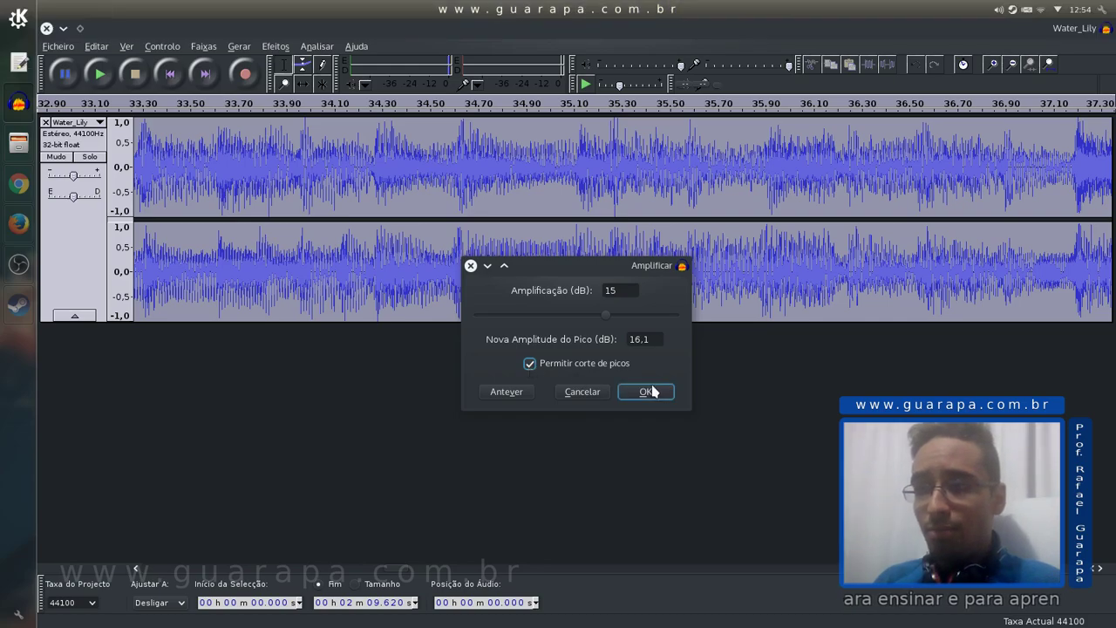
{"action": "left_click", "coordinate": [644, 394]}
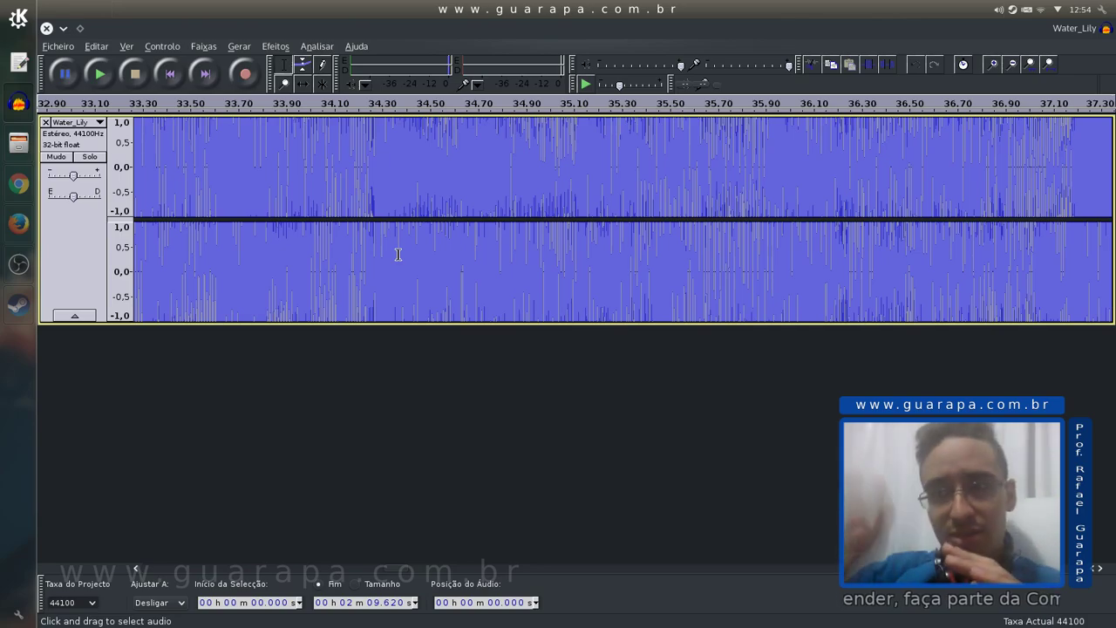
- Play the amplified track from about 34.4 s, and undo the 15 dB amplification
{"action": "scroll", "coordinate": [398, 254], "scroll_direction": "up", "scroll_amount": 1}
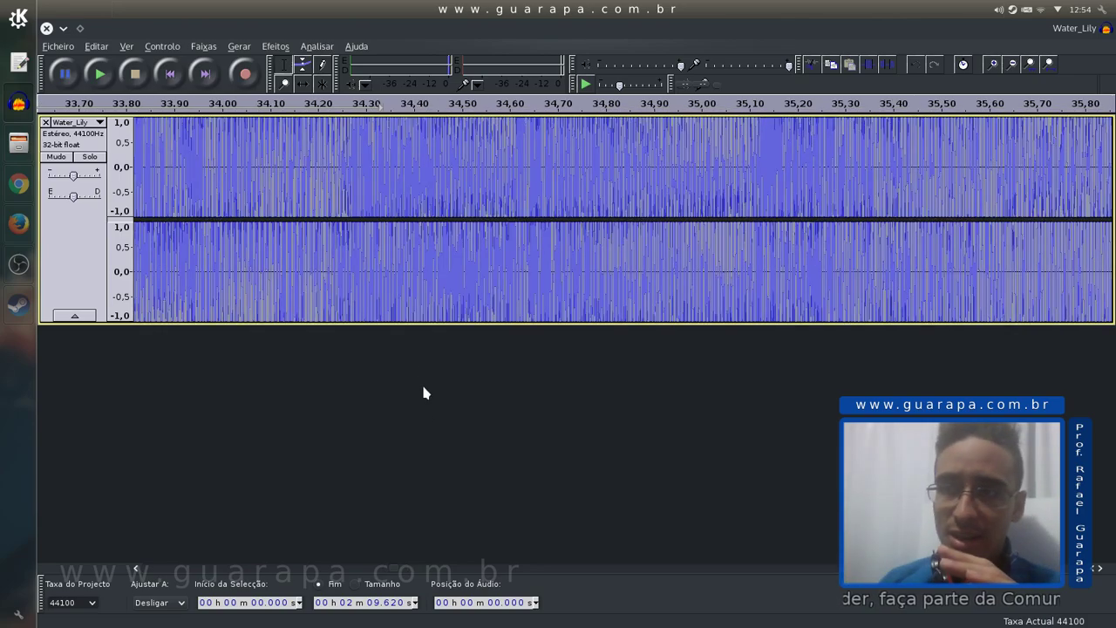
{"action": "left_click", "coordinate": [422, 260]}
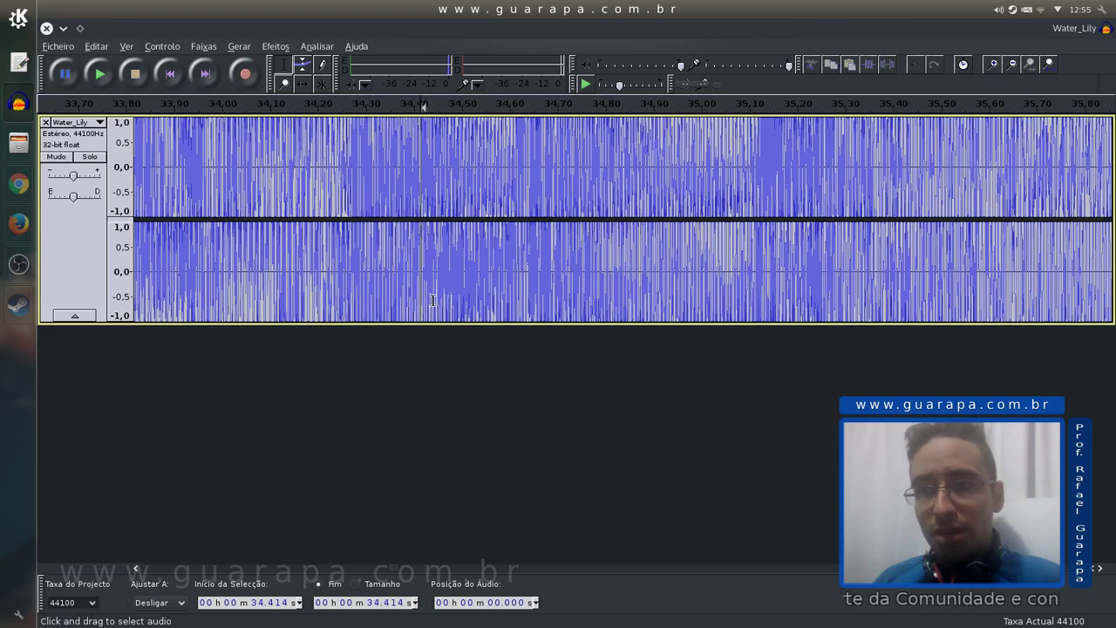
{"action": "key", "text": "space"}
{"action": "key", "text": "space"}
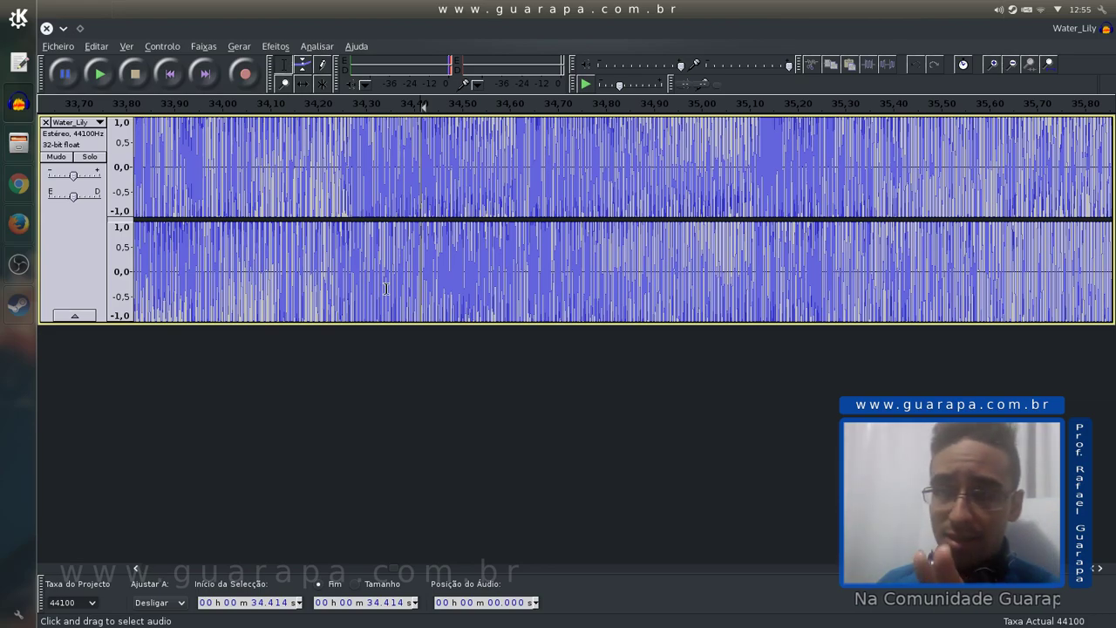
{"action": "left_click", "coordinate": [343, 270]}
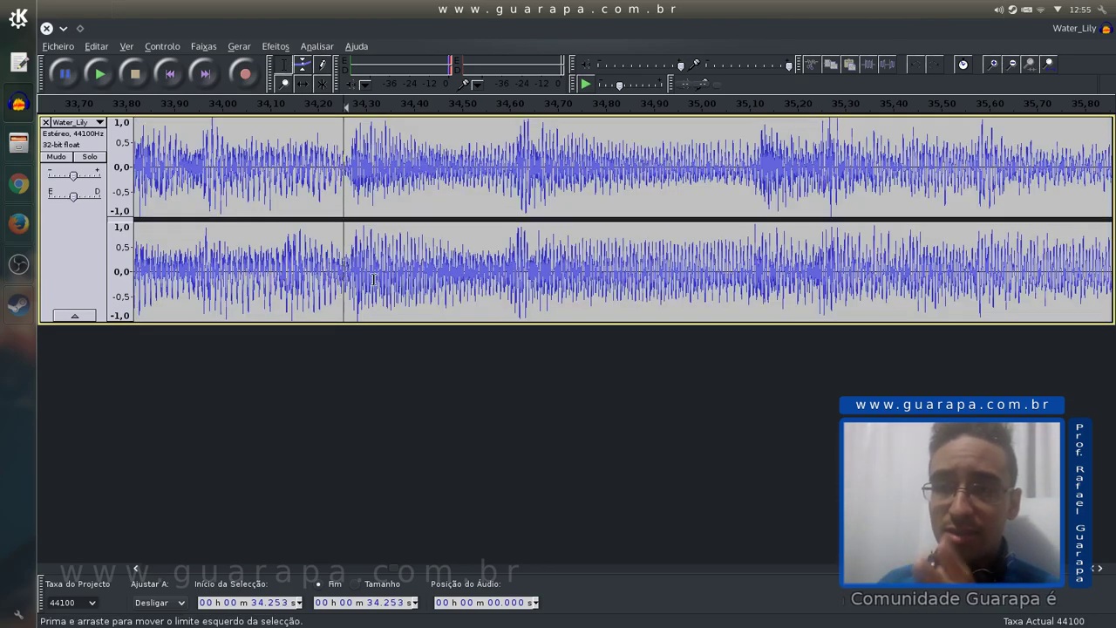
- Apply the Amplify effect to the whole track with a gain of -15.7 dB to lower its volume
{"action": "left_click", "coordinate": [284, 50]}
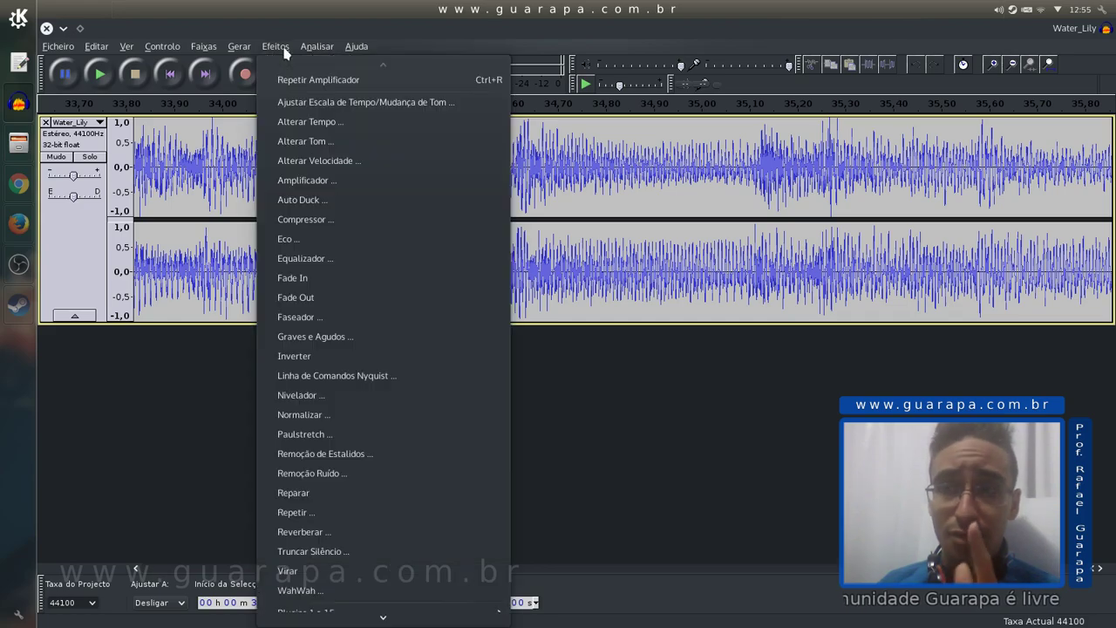
{"action": "left_click", "coordinate": [312, 185]}
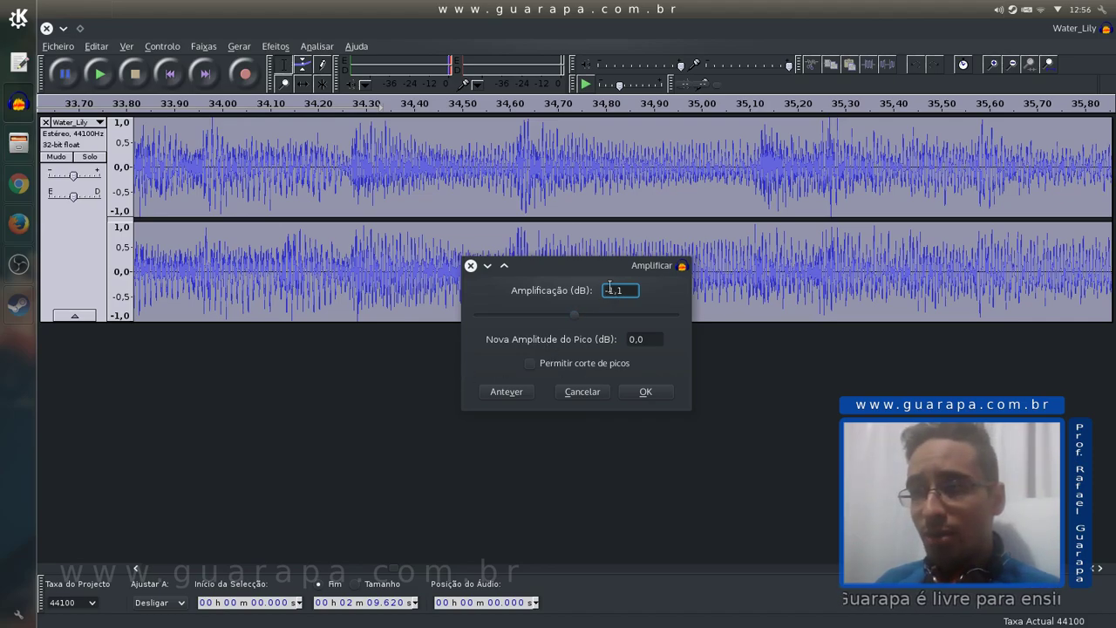
{"action": "left_click_drag", "start_coordinate": [577, 316], "coordinate": [549, 318]}
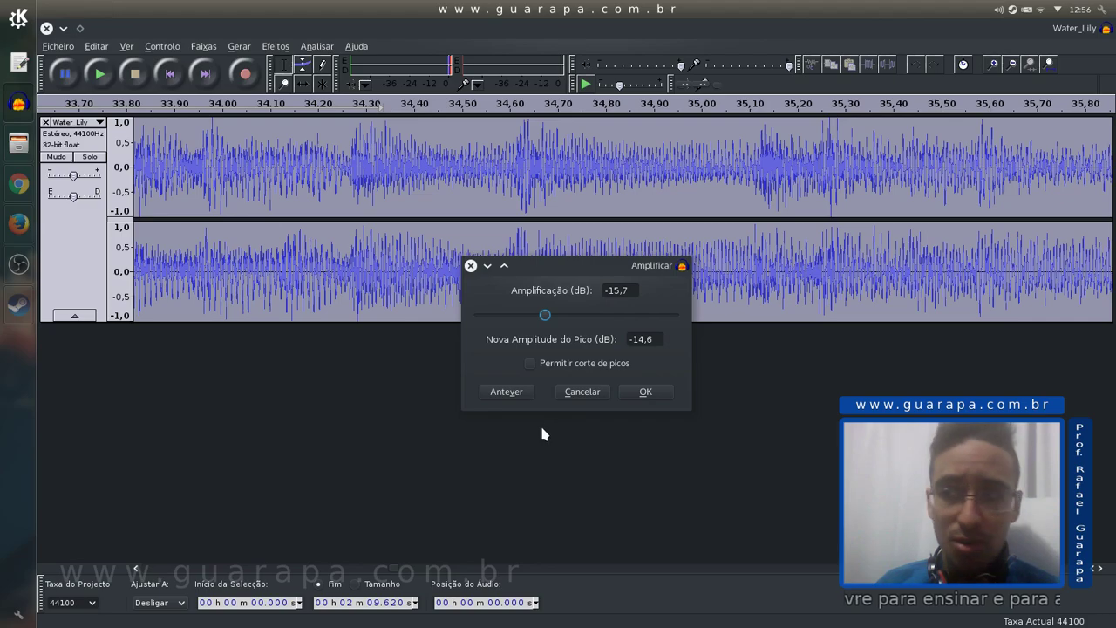
{"action": "left_click", "coordinate": [644, 394]}
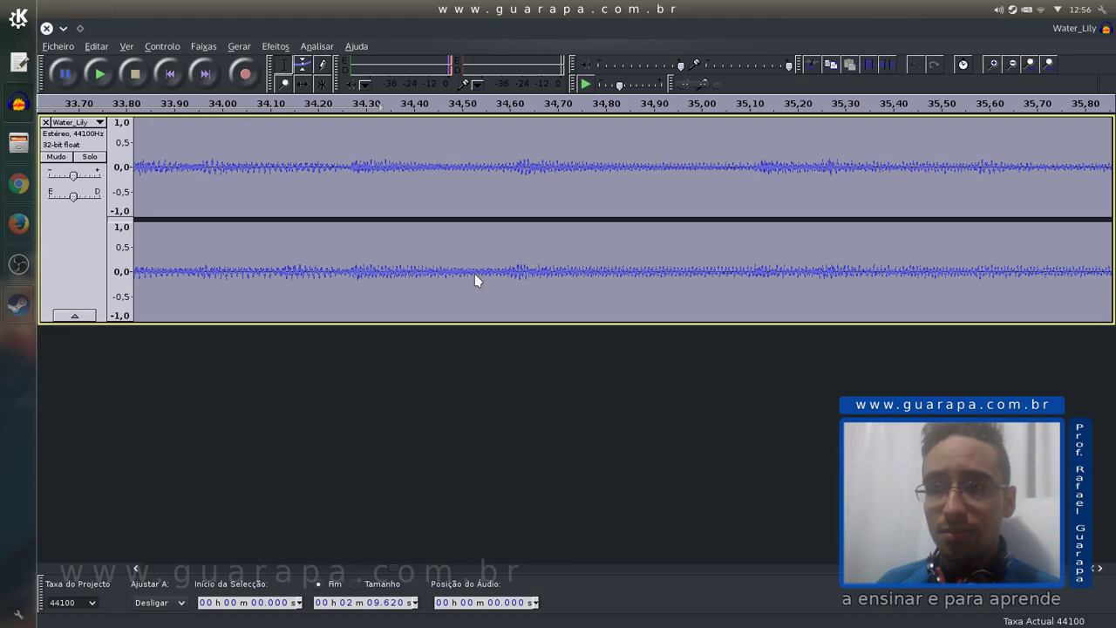
- Play a short passage of the quieter track from about 34.3 s
{"action": "left_click", "coordinate": [385, 267]}
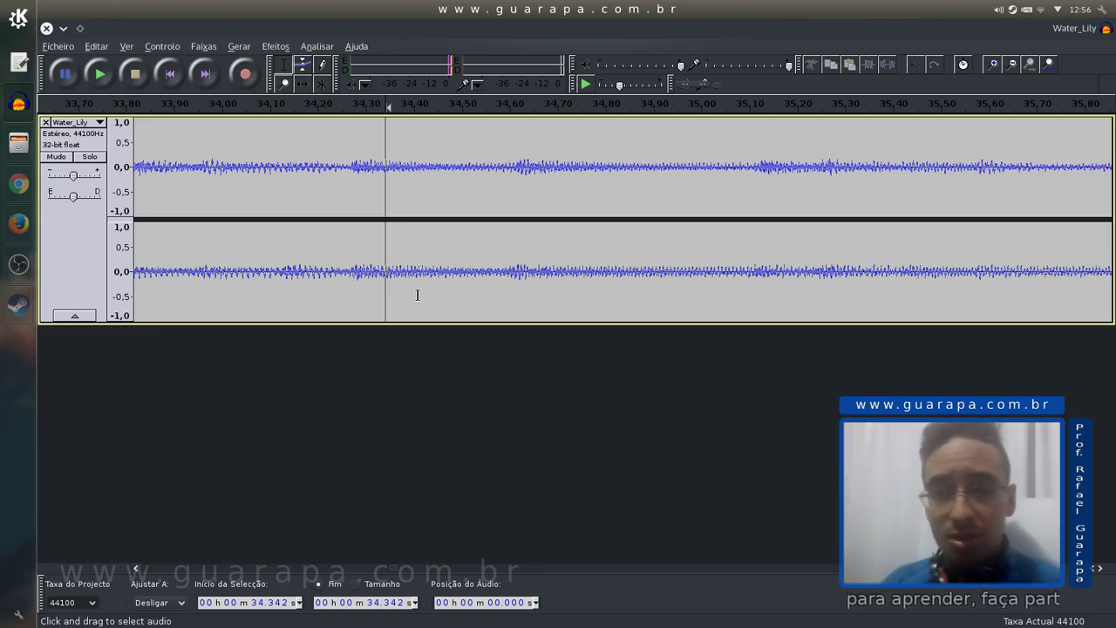
{"action": "key", "text": "space"}
{"action": "key", "text": "space"}
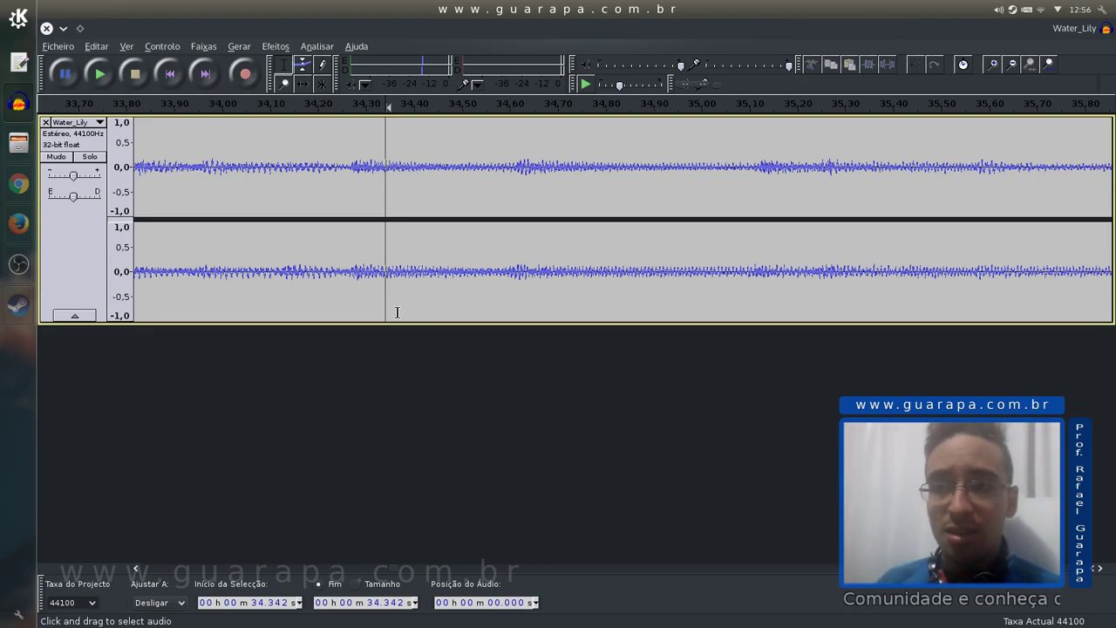
- Place the cursor at about 34.3 s in the track and bring up the list of effects
{"action": "left_click", "coordinate": [372, 283]}
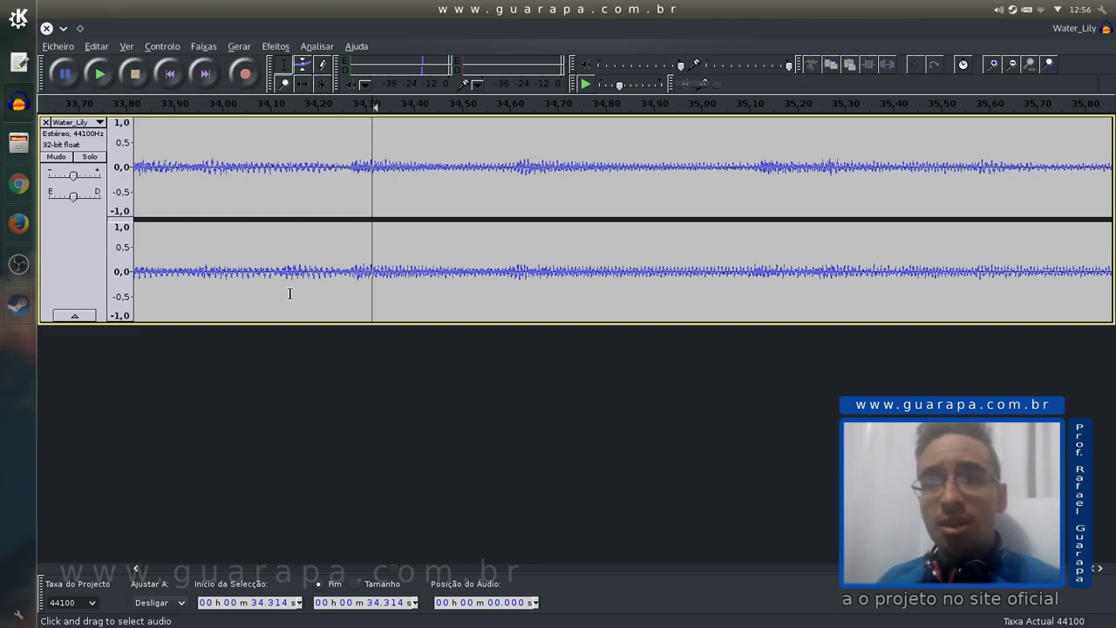
{"action": "left_click", "coordinate": [275, 46]}
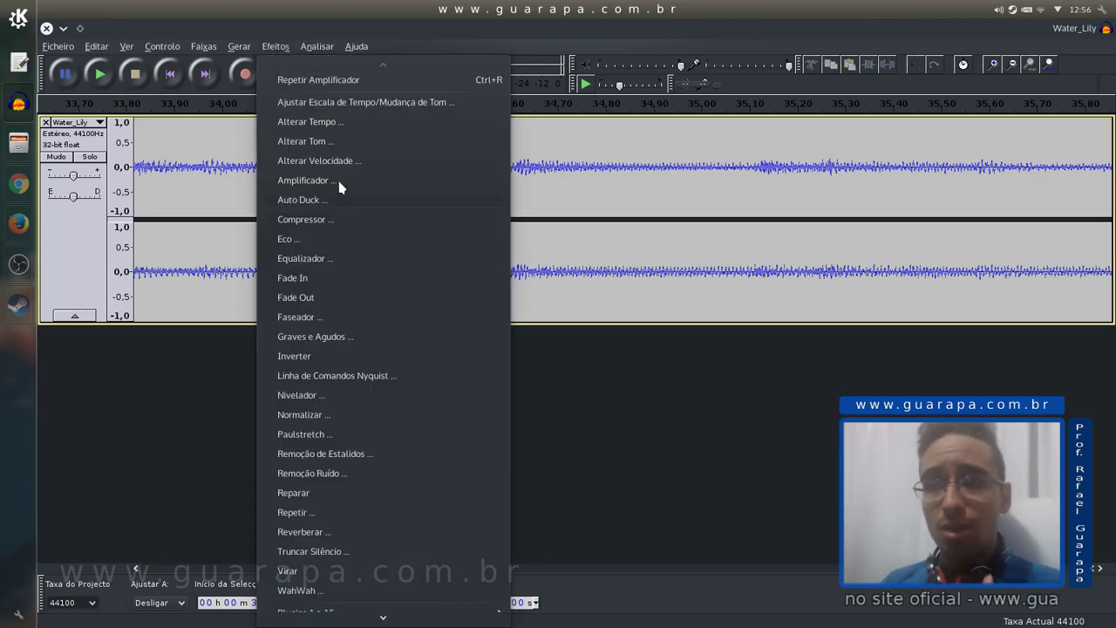